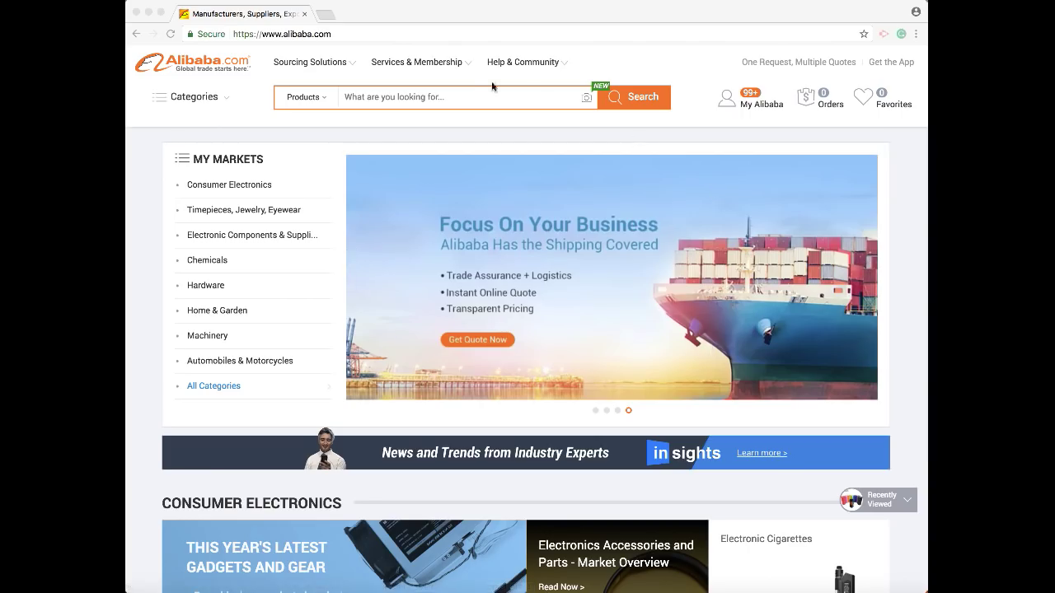
Re-run the 'foam roller' search, open the hollow foam roller listing, and start a supplier inquiry.
{"action": "left_click", "coordinate": [471, 93]}
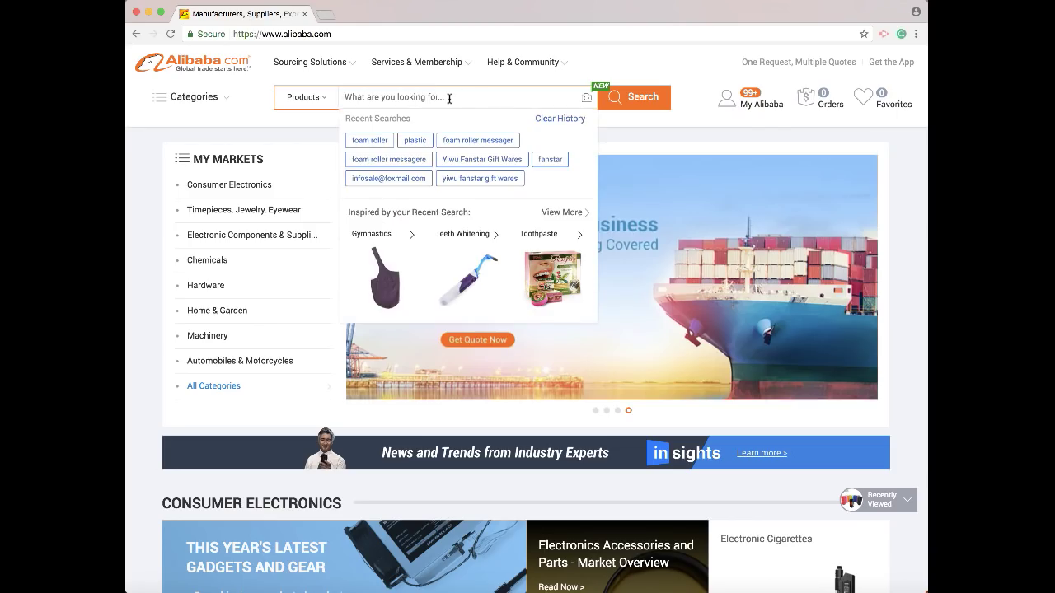
{"action": "left_click", "coordinate": [376, 142]}
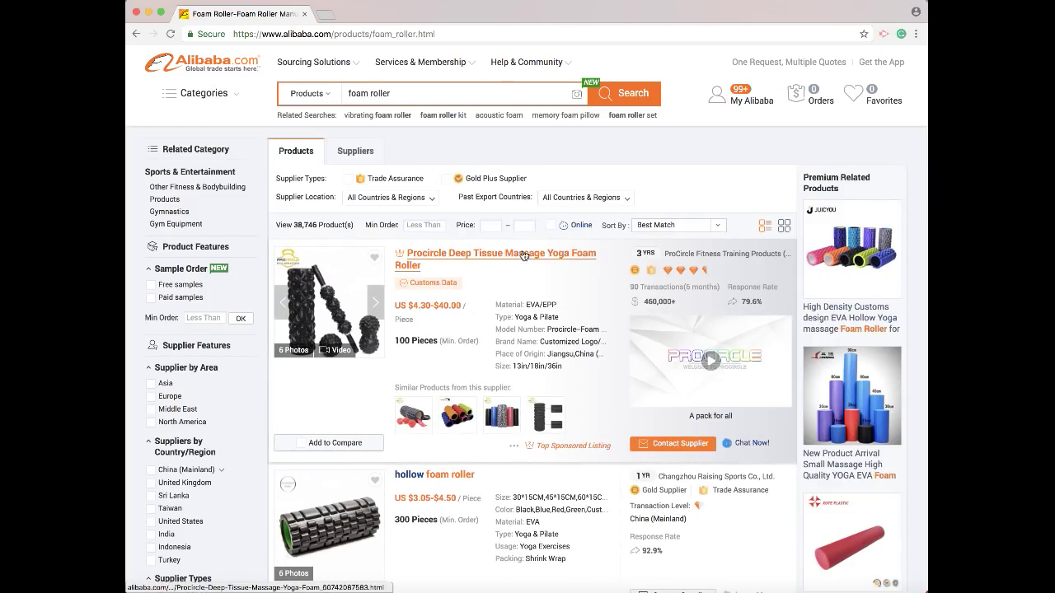
{"action": "scroll", "coordinate": [486, 313], "scroll_direction": "down", "scroll_amount": 3}
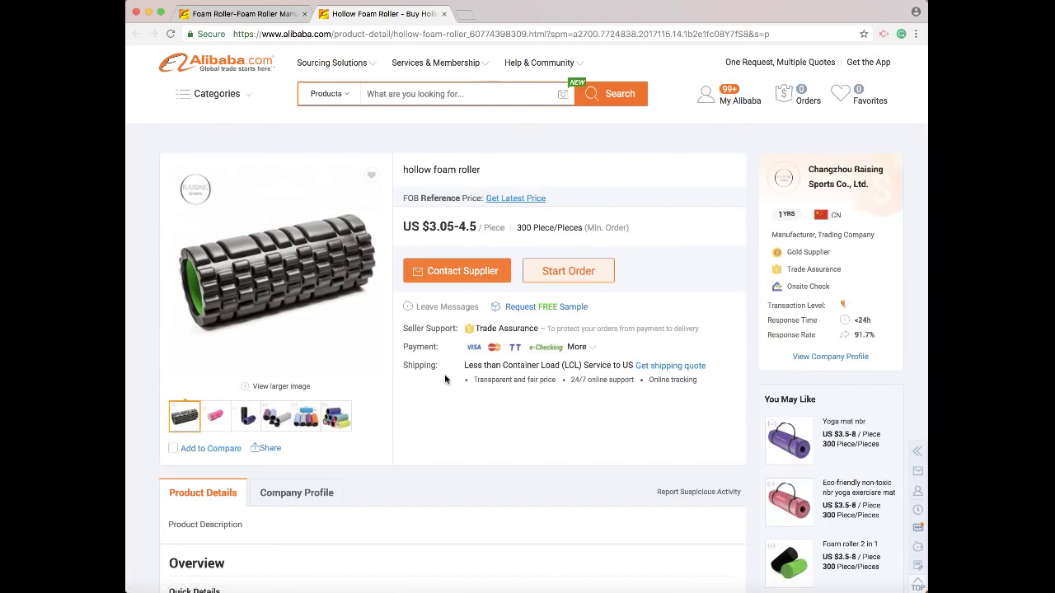
{"action": "left_click", "coordinate": [450, 274]}
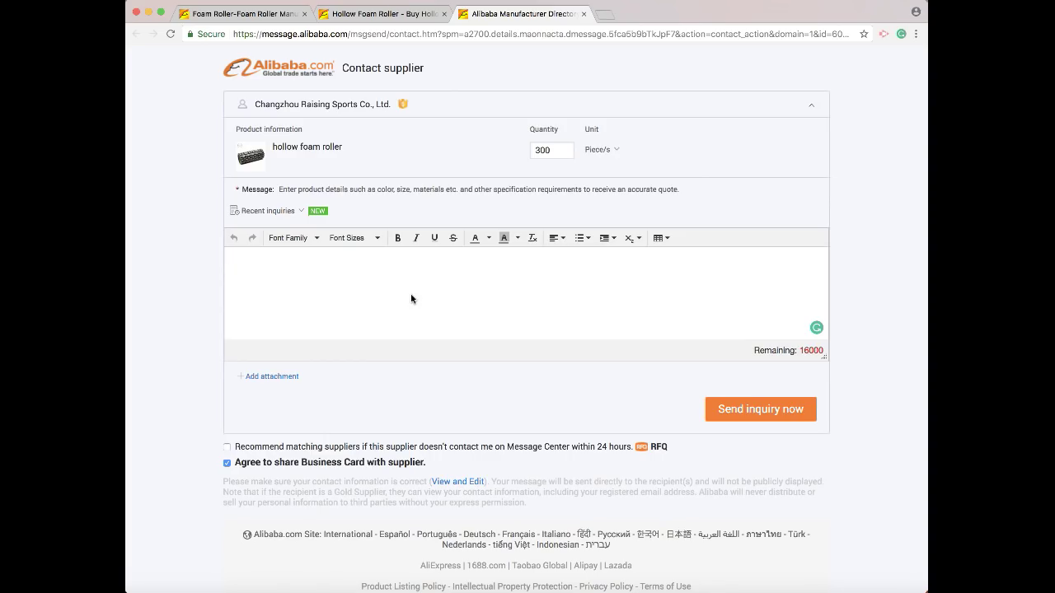
{"action": "type", "text": "How much are these?"}
{"action": "key", "text": "super+a"}
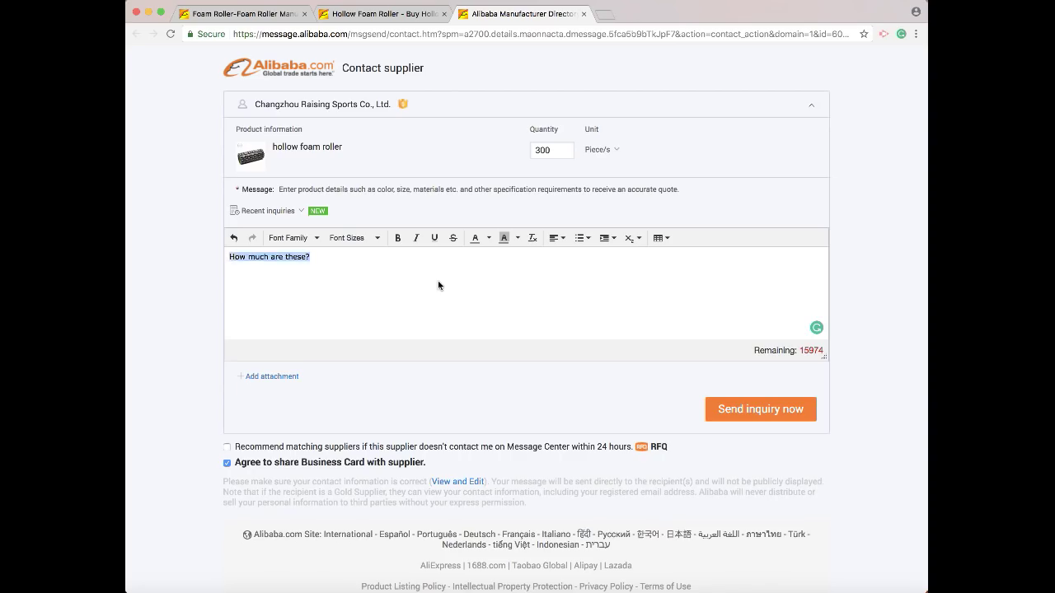
{"action": "key", "text": "BackSpace"}
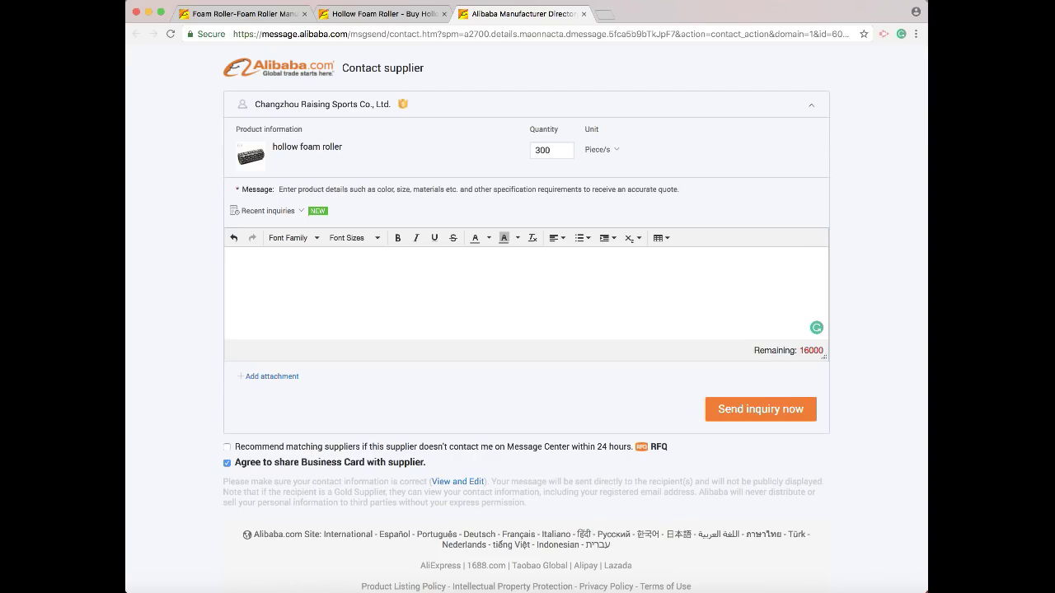
Greet the supplier with 'Hi,' and introduce yourself as a US fitness equipment business owner extending the product line.
{"action": "type", "text": "Hi,"}
{"action": "key", "text": "Return"}
{"action": "type", "text": "My name is Max Leahy I am"}
{"action": "key", "text": "BackSpace"}
{"action": "key", "text": "BackSpace"}
{"action": "type", "text": "own a fitness equip"}
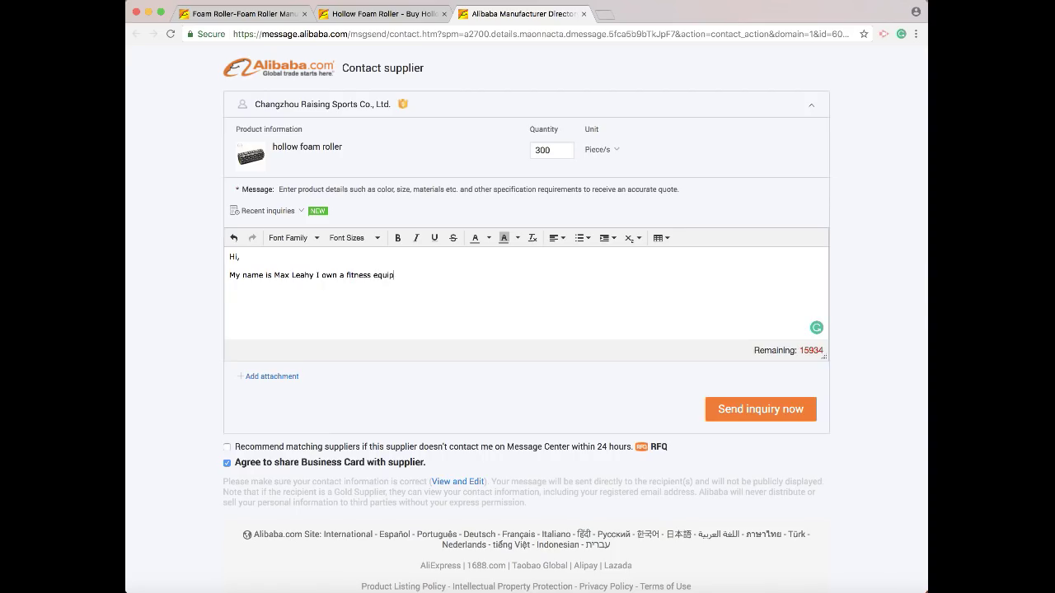
{"action": "type", "text": "ment business in the US and I'm looking to "}
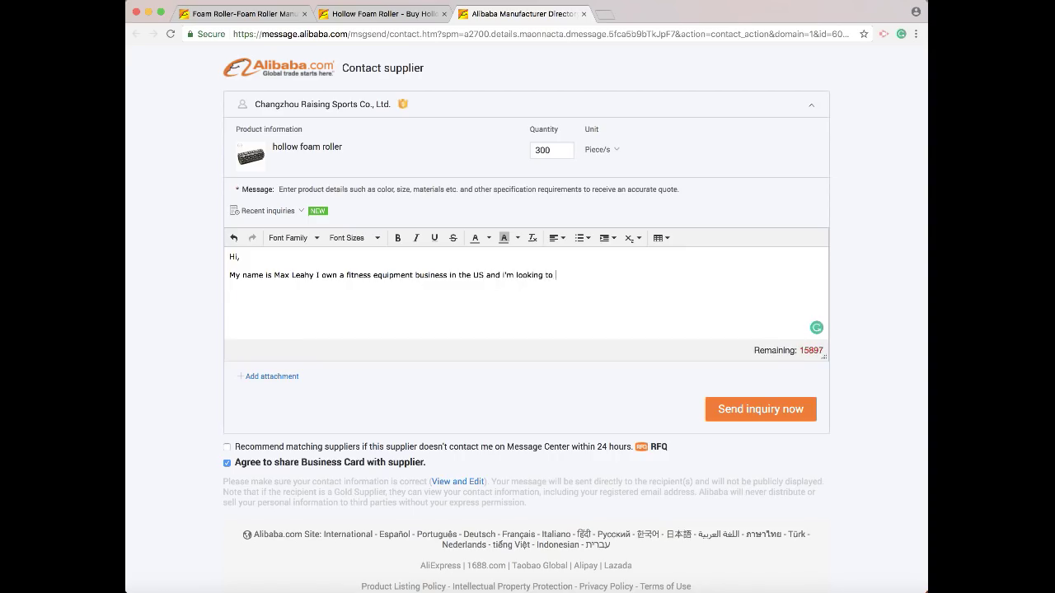
{"action": "type", "text": "extend my product line."}
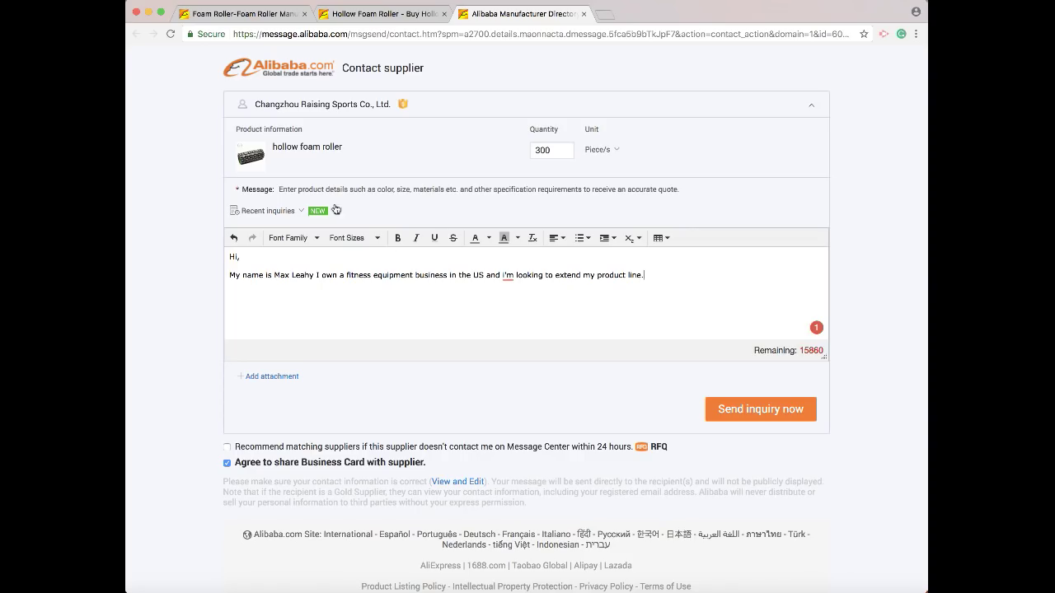
{"action": "double_click", "coordinate": [563, 152]}
Change the inquiry quantity from 300 to 2000 pieces.
{"action": "key", "text": "BackSpace"}
{"action": "type", "text": "2000"}
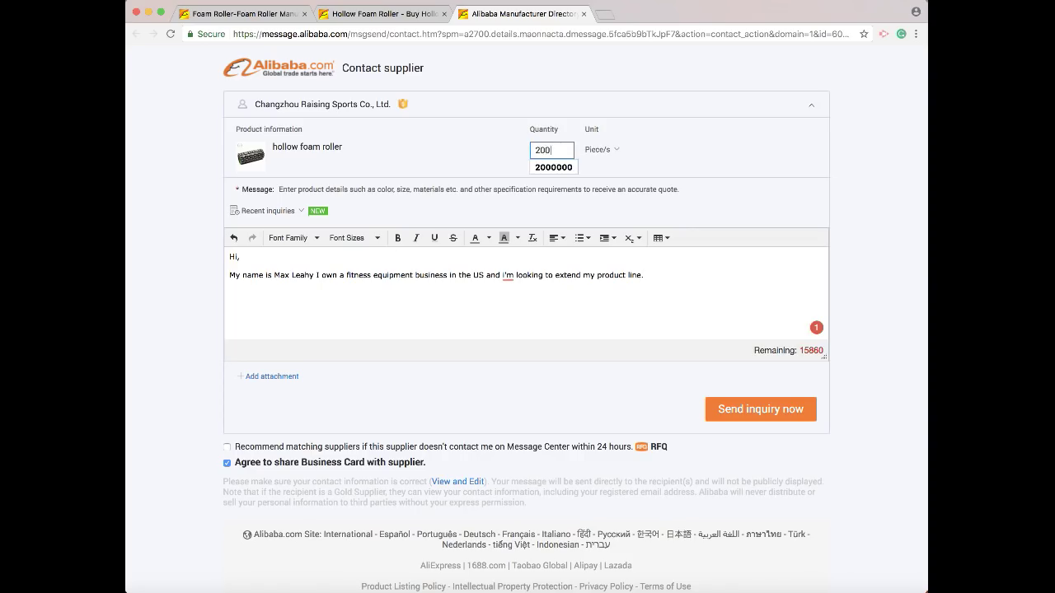
{"action": "left_click", "coordinate": [785, 153]}
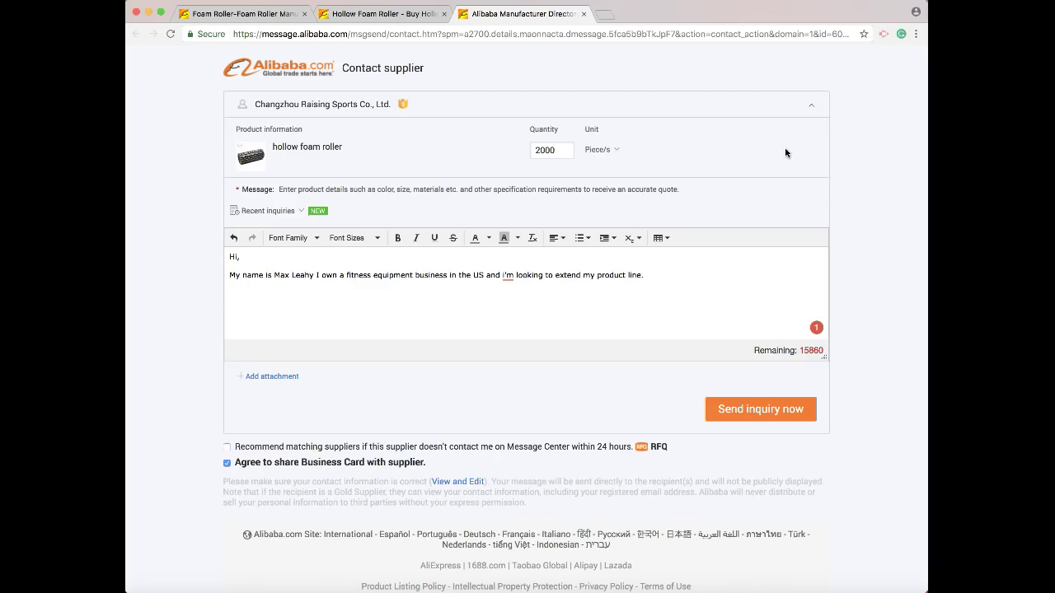
Add questions '1. What is the MOQ?' and '2. How long is the production time?'.
{"action": "left_click", "coordinate": [671, 273]}
{"action": "key", "text": "Return"}
{"action": "type", "text": "1. "}
{"action": "type", "text": "What is the M"}
{"action": "type", "text": "OQ? "}
{"action": "type", "text": "2. GH"}
{"action": "key", "text": "BackSpace"}
{"action": "key", "text": "BackSpace"}
{"action": "type", "text": "How long i"}
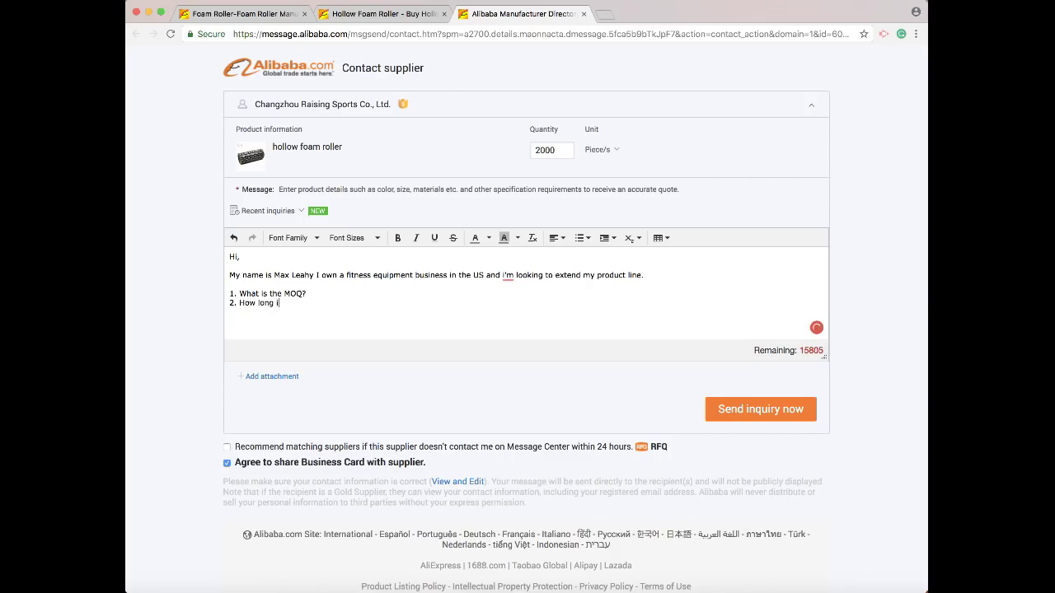
{"action": "type", "text": "s the production time?"}
Add '3. Can we private label this product' and the line 'I am interested in this product -'.
{"action": "key", "text": "Return"}
{"action": "type", "text": "3. Can we pr"}
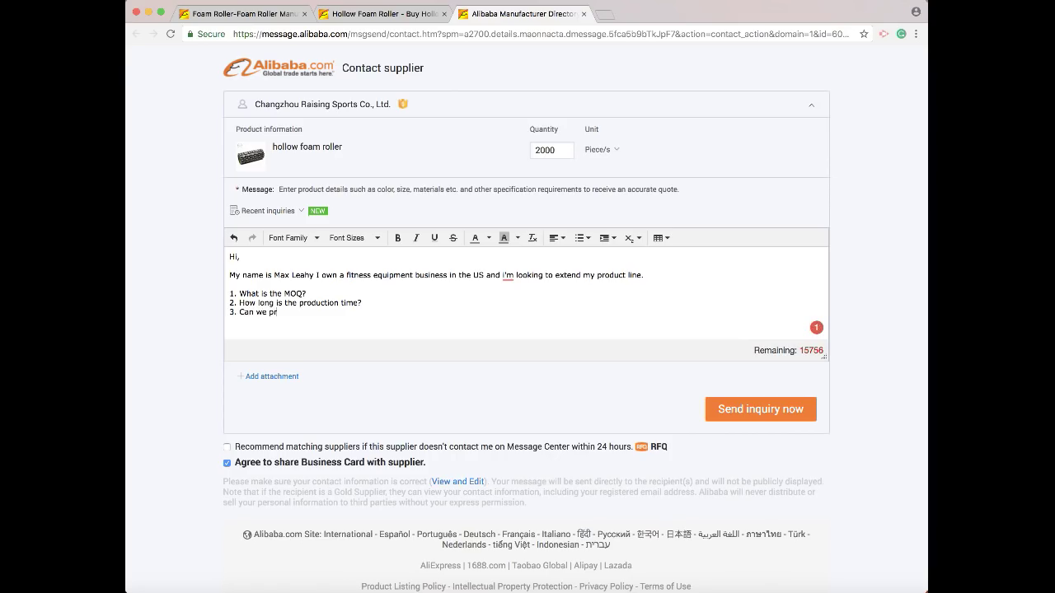
{"action": "type", "text": "ivate"}
{"action": "type", "text": "label this product"}
{"action": "key", "text": "Return"}
{"action": "key", "text": "Return"}
{"action": "type", "text": "I"}
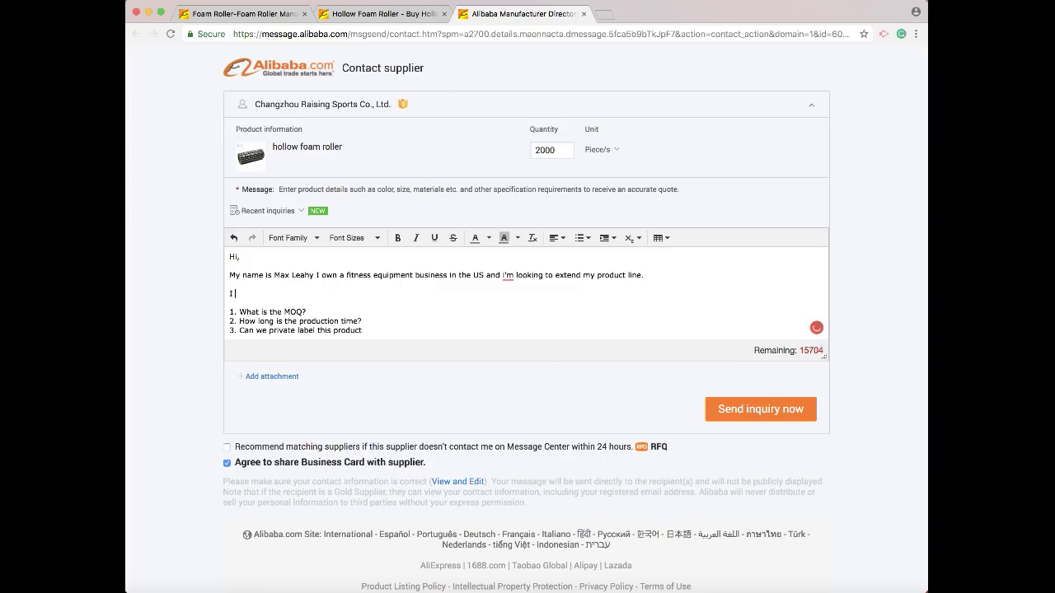
{"action": "type", "text": " am interested in this product -"}
{"action": "left_click", "coordinate": [386, 14]}
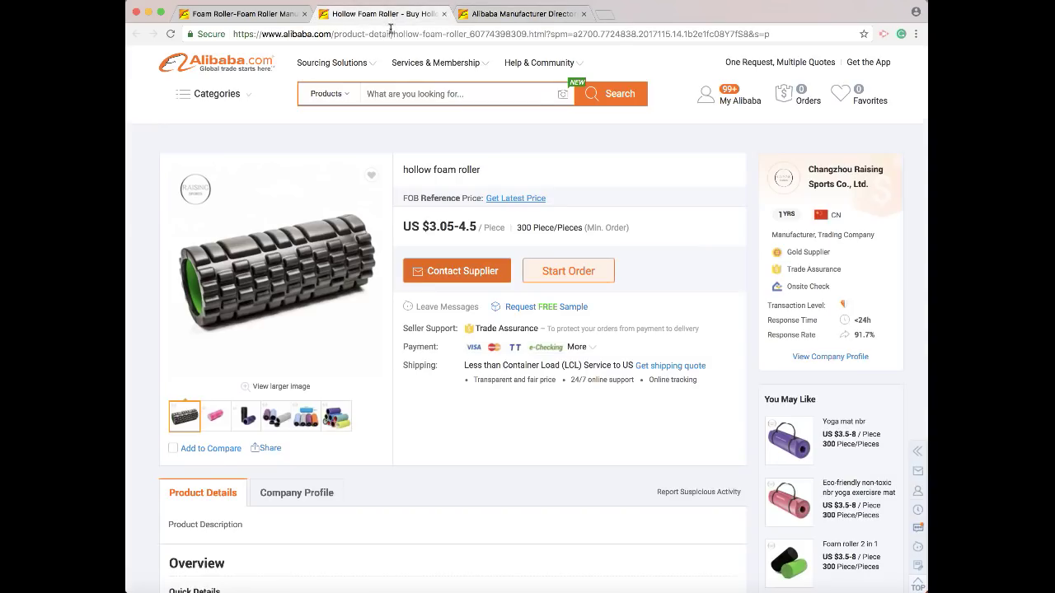
Paste the hollow foam roller's product link into the interest line and end question 3 with '?'.
{"action": "left_click", "coordinate": [383, 36]}
{"action": "key", "text": "super+c"}
{"action": "left_click", "coordinate": [533, 13]}
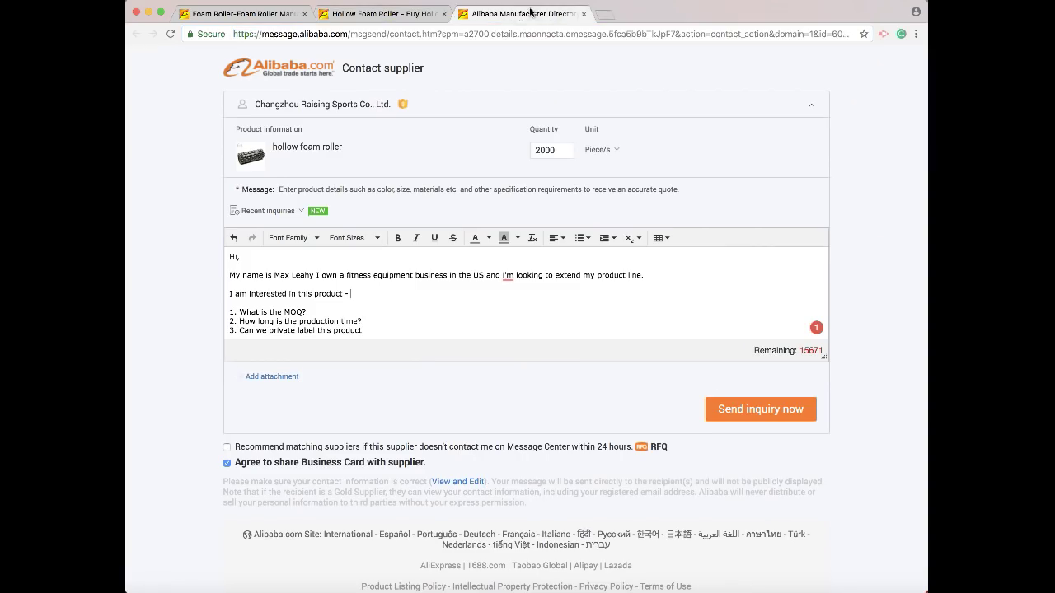
{"action": "key", "text": "super+v"}
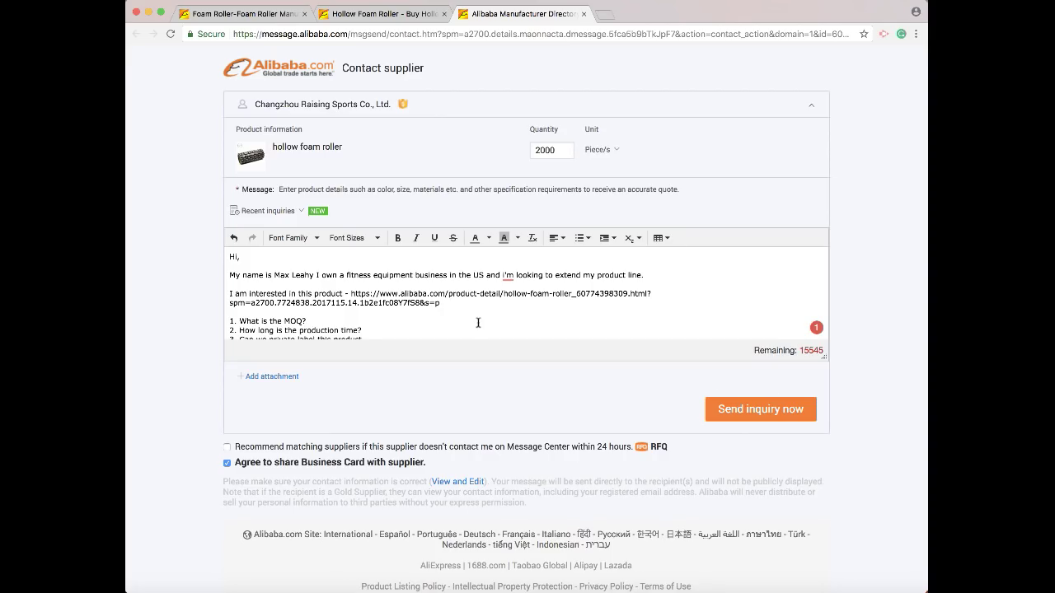
{"action": "scroll", "coordinate": [475, 333], "scroll_direction": "down", "scroll_amount": 1}
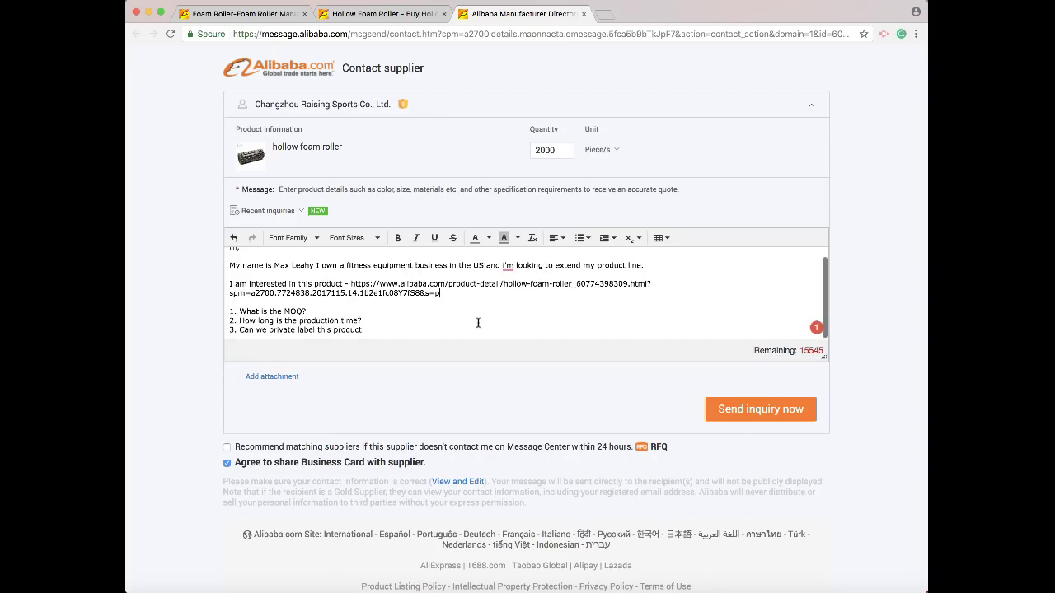
{"action": "left_click", "coordinate": [369, 329]}
{"action": "type", "text": "?"}
Add question 4, 'What colors does this come in? (Can we create custom colors?)', and start item 5.
{"action": "key", "text": "Return"}
{"action": "type", "text": "4."}
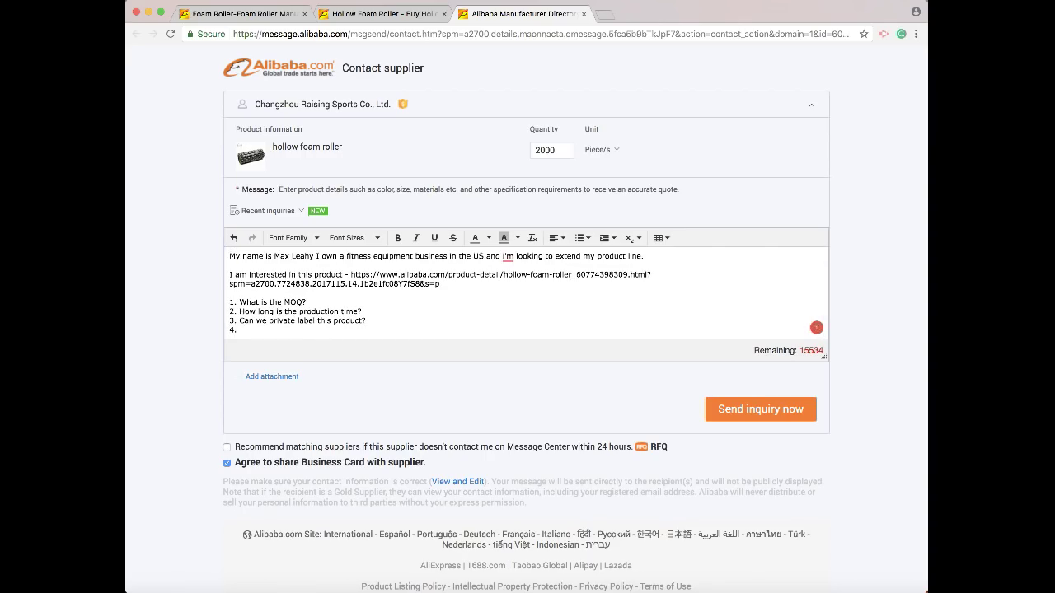
{"action": "type", "text": " What colors does this come in? ("}
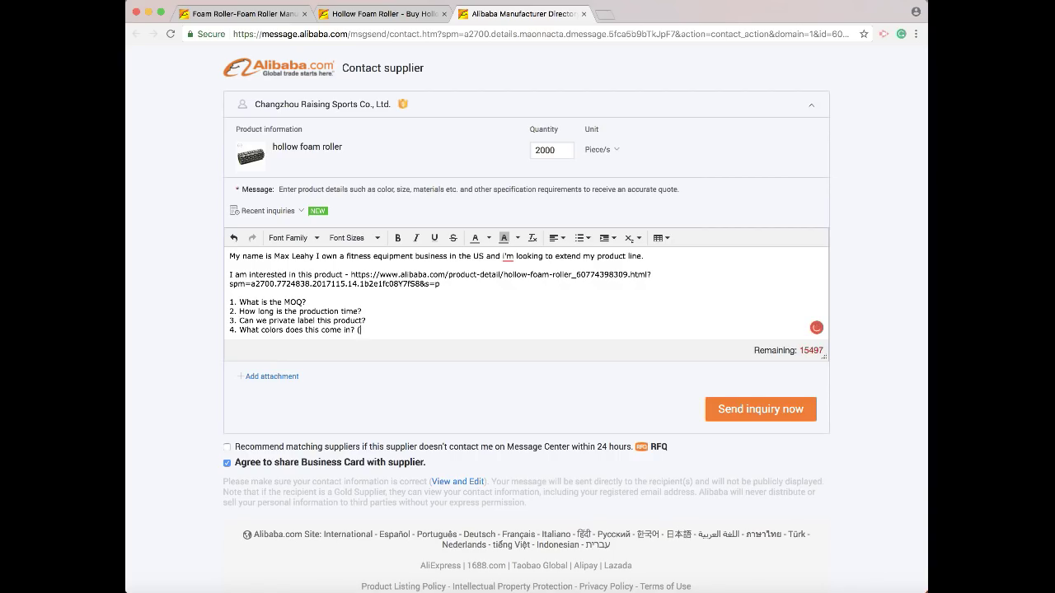
{"action": "type", "text": "Can we create custom colors?)"}
{"action": "key", "text": "Return"}
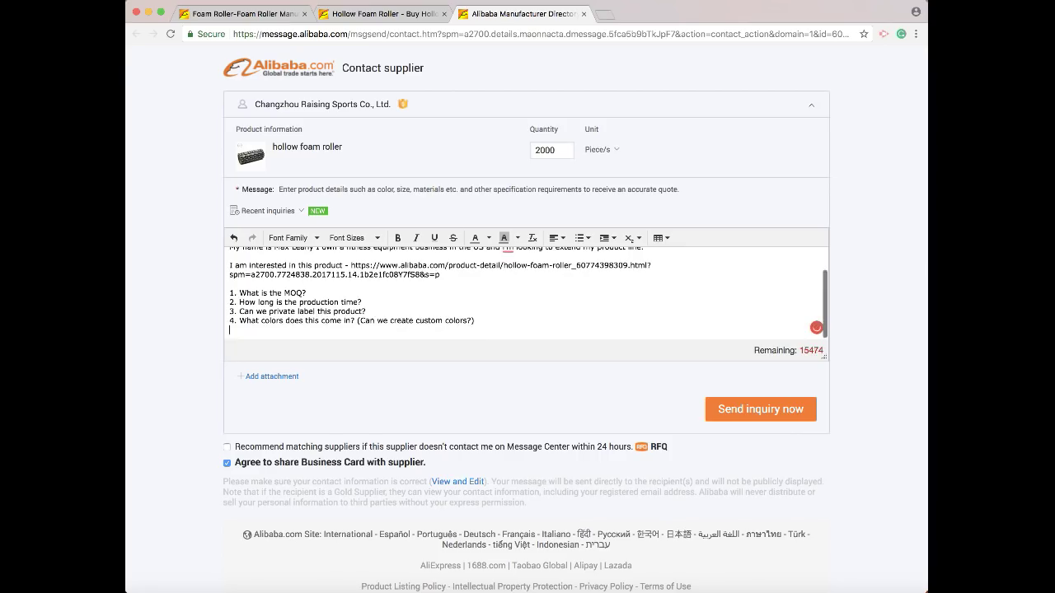
{"action": "type", "text": "5."}
Complete question 5: 'Can I get samples of this product, and what is the cost? Can I order 5 samples?'.
{"action": "type", "text": "Can I get bsamples"}
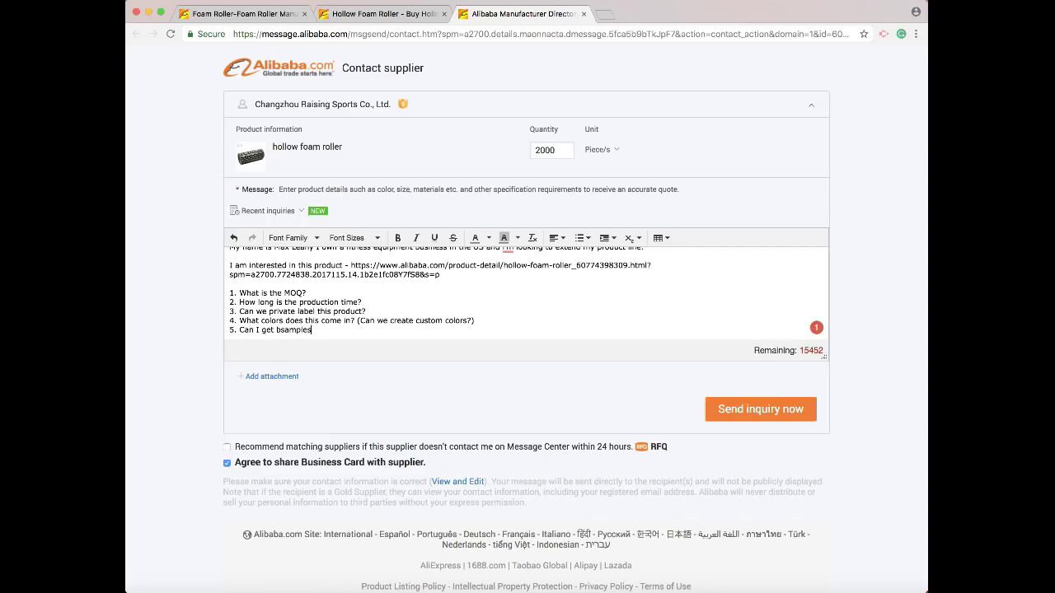
{"action": "key", "text": "BackSpace"}
{"action": "key", "text": "BackSpace"}
{"action": "key", "text": "BackSpace"}
{"action": "key", "text": "BackSpace"}
{"action": "key", "text": "BackSpace"}
{"action": "key", "text": "BackSpace"}
{"action": "key", "text": "BackSpace"}
{"action": "type", "text": "samples of this product, anbd what is"}
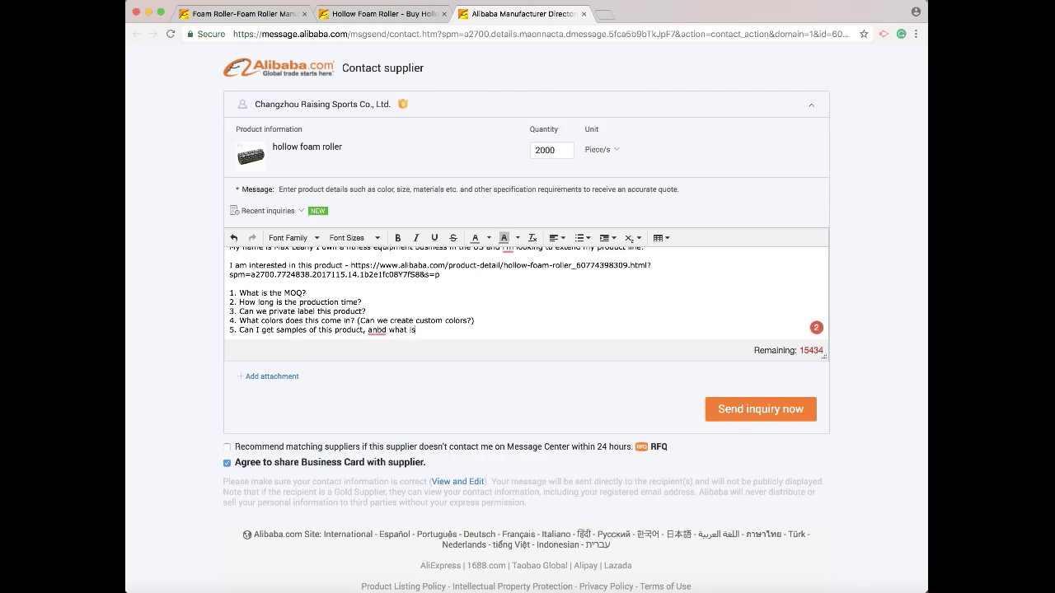
{"action": "key", "text": "BackSpace"}
{"action": "key", "text": "BackSpace"}
{"action": "key", "text": "BackSpace"}
{"action": "key", "text": "BackSpace"}
{"action": "key", "text": "BackSpace"}
{"action": "key", "text": "BackSpace"}
{"action": "key", "text": "BackSpace"}
{"action": "key", "text": "BackSpace"}
{"action": "key", "text": "BackSpace"}
{"action": "type", "text": "nd what is the cost?"}
{"action": "type", "text": "Casn I get"}
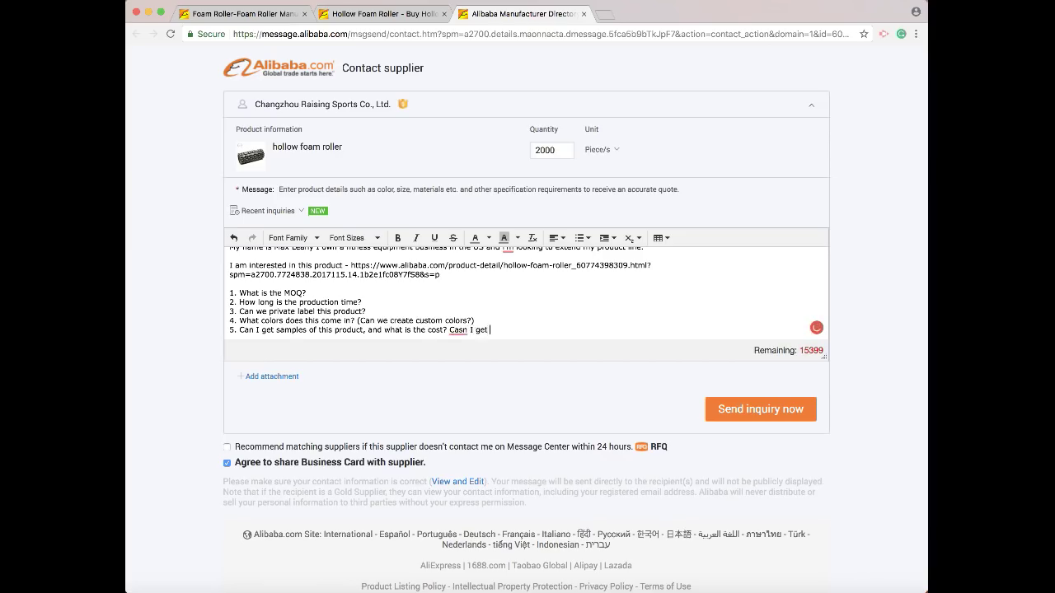
{"action": "key", "text": "BackSpace"}
{"action": "key", "text": "BackSpace"}
{"action": "key", "text": "BackSpace"}
{"action": "key", "text": "BackSpace"}
{"action": "key", "text": "BackSpace"}
{"action": "key", "text": "BackSpace"}
{"action": "key", "text": "BackSpace"}
{"action": "key", "text": "BackSpace"}
{"action": "key", "text": "BackSpace"}
{"action": "type", "text": "Can I order 5 samples?"}
{"action": "key", "text": "Return"}
Add question 6, 'What types of packaging do you offer?'.
{"action": "type", "text": "6"}
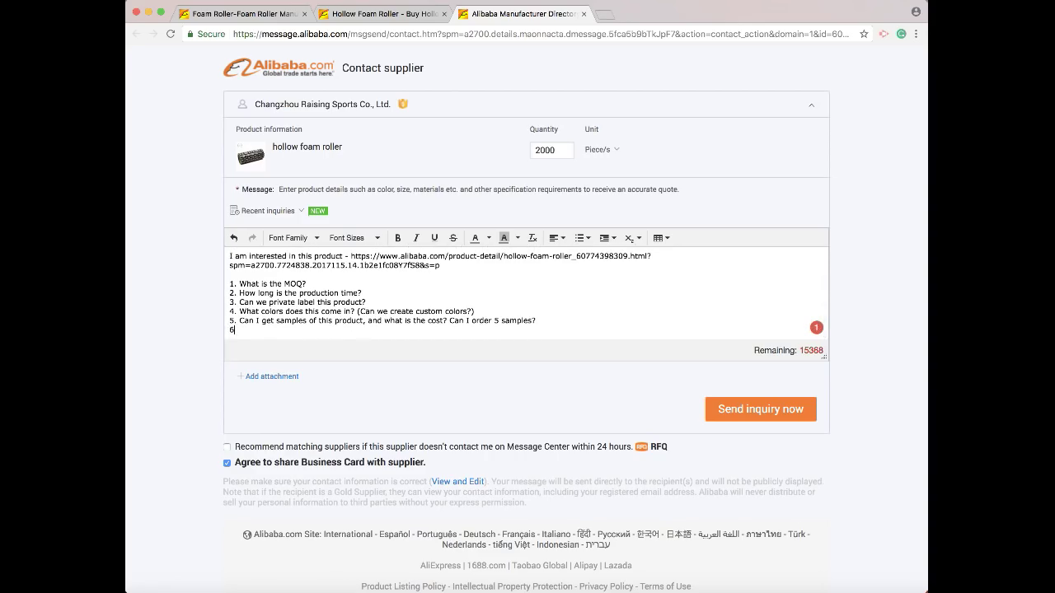
{"action": "type", "text": ". What types of packaging do you off"}
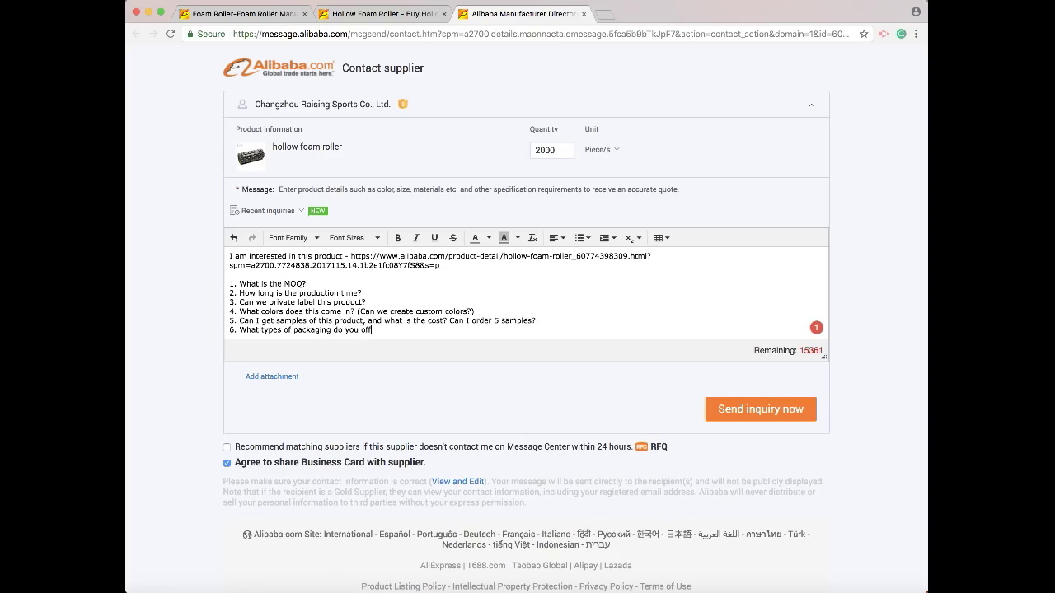
{"action": "type", "text": "er?"}
{"action": "left_click", "coordinate": [388, 295]}
Append '(How many colors can we use on the packaging without an extra charge?)' to question 3.
{"action": "left_click", "coordinate": [389, 301]}
{"action": "type", "text": "(How many colors can we use in "}
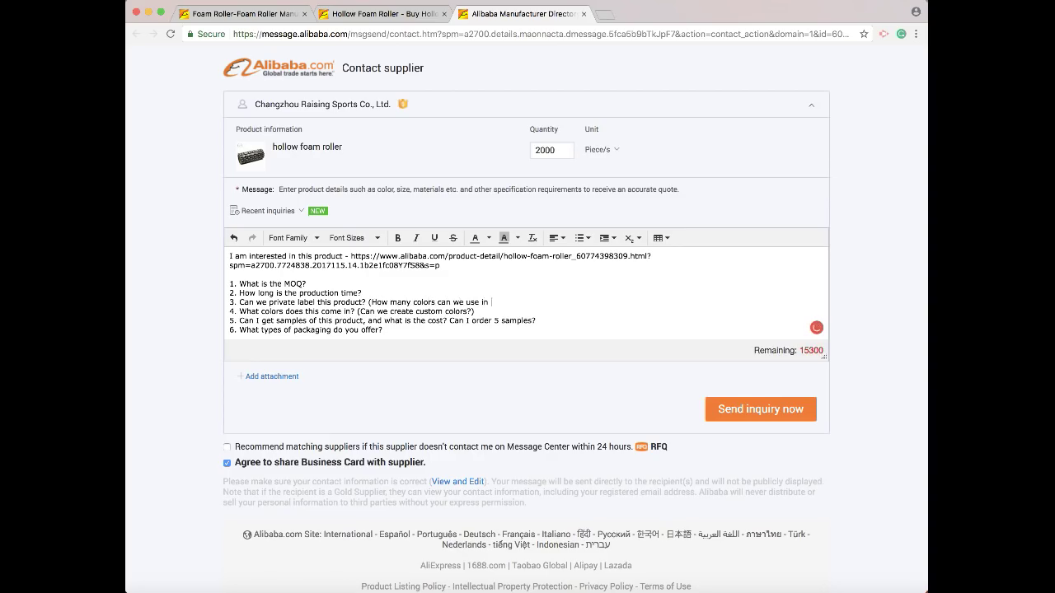
{"action": "type", "text": "th"}
{"action": "key", "text": "BackSpace"}
{"action": "key", "text": "BackSpace"}
{"action": "key", "text": "BackSpace"}
{"action": "key", "text": "BackSpace"}
{"action": "key", "text": "BackSpace"}
{"action": "type", "text": "on the pad"}
{"action": "type", "text": "kaging withuout an extra charge)"}
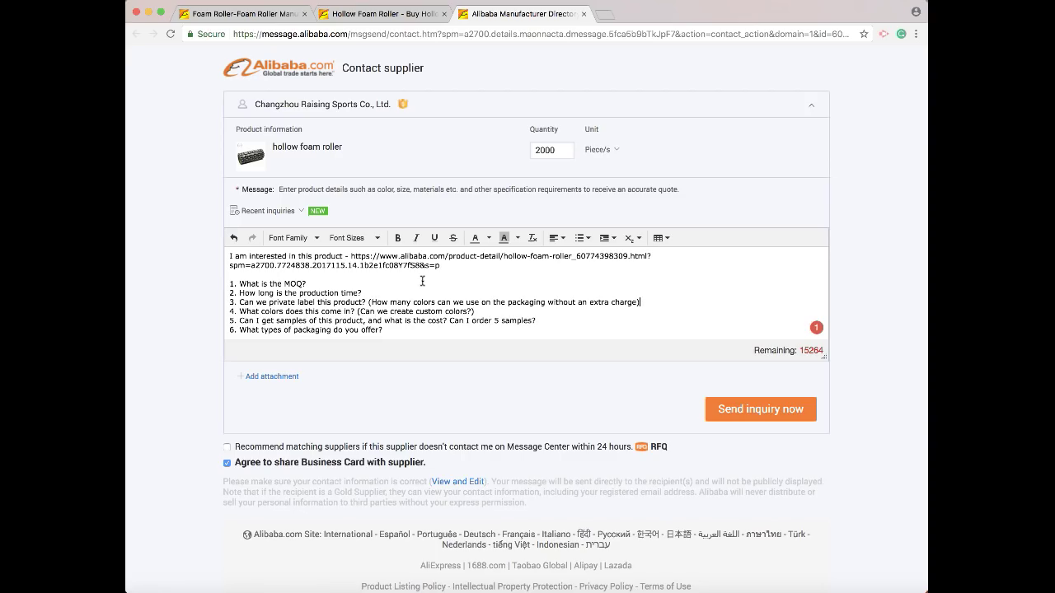
{"action": "key", "text": "BackSpace"}
{"action": "type", "text": "?)"}
Below the questions, ask the supplier to reply by email at your Gmail address.
{"action": "key", "text": "Return"}
{"action": "key", "text": "Return"}
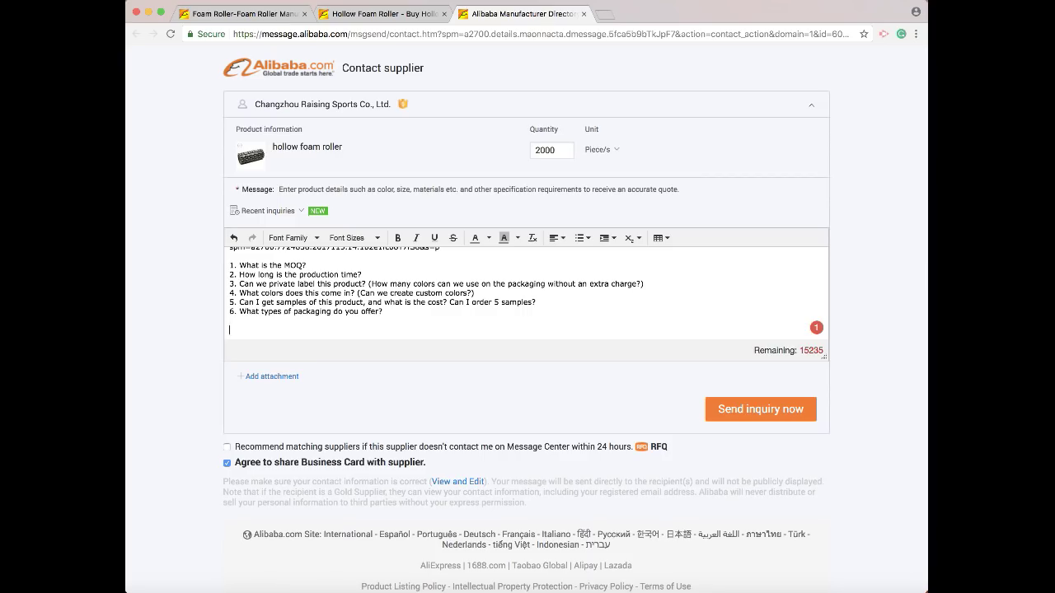
{"action": "type", "text": "Can you please email me at _@gmailc.com"}
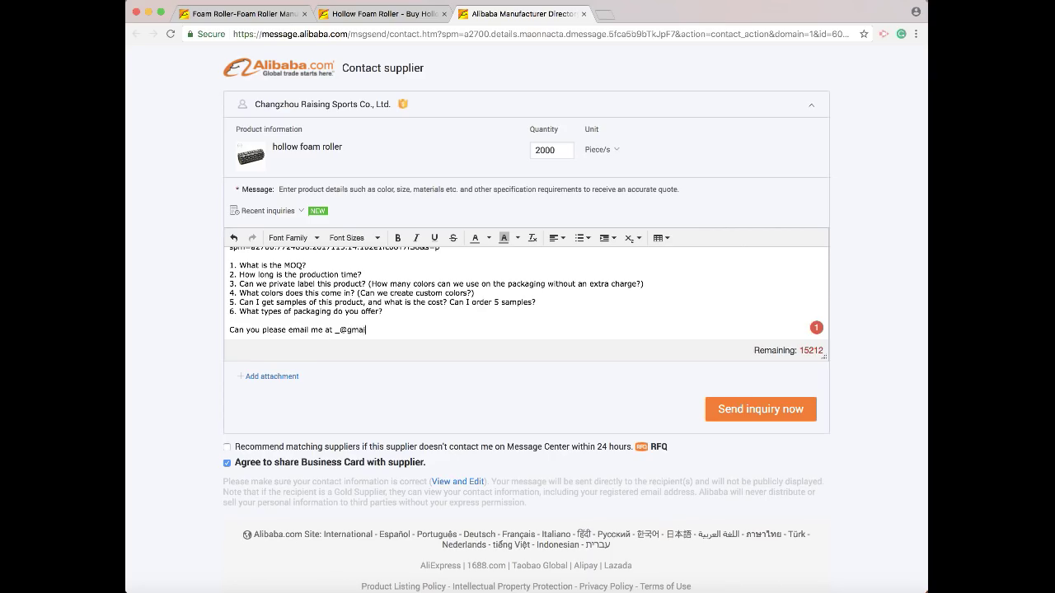
{"action": "key", "text": "BackSpace"}
{"action": "key", "text": "BackSpace"}
{"action": "key", "text": "BackSpace"}
Sign off with 'Thank You,' followed by the sender's name on its own line.
{"action": "key", "text": "BackSpace"}
{"action": "type", "text": ".com?"}
{"action": "key", "text": "Return"}
{"action": "key", "text": "Return"}
{"action": "type", "text": "Thanks"}
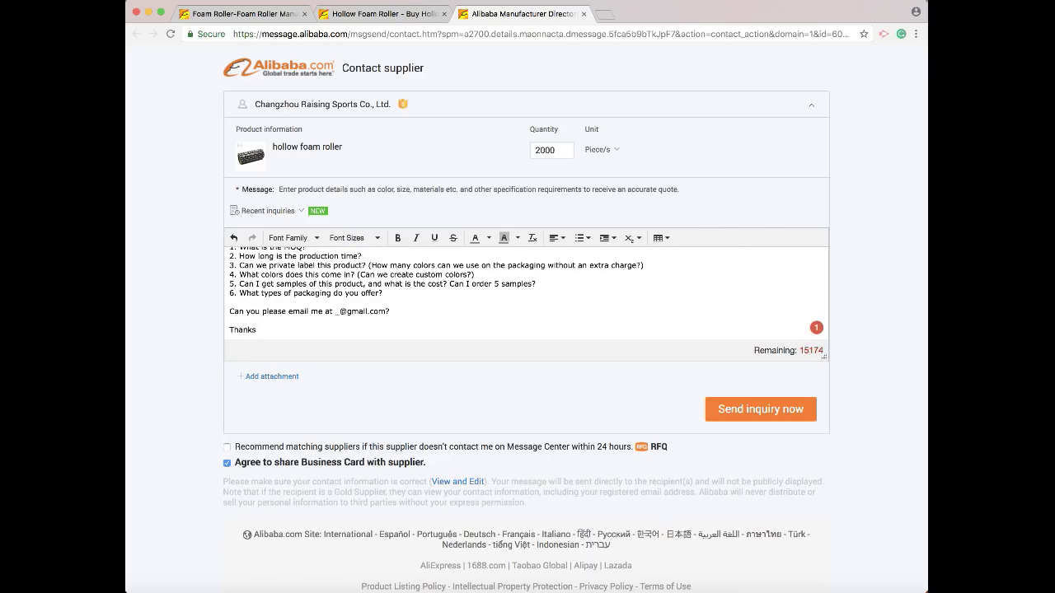
{"action": "type", "text": ","}
{"action": "key", "text": "Return"}
{"action": "key", "text": "BackSpace"}
{"action": "key", "text": "BackSpace"}
{"action": "type", "text": "You,"}
{"action": "key", "text": "Return"}
{"action": "key", "text": "Return"}
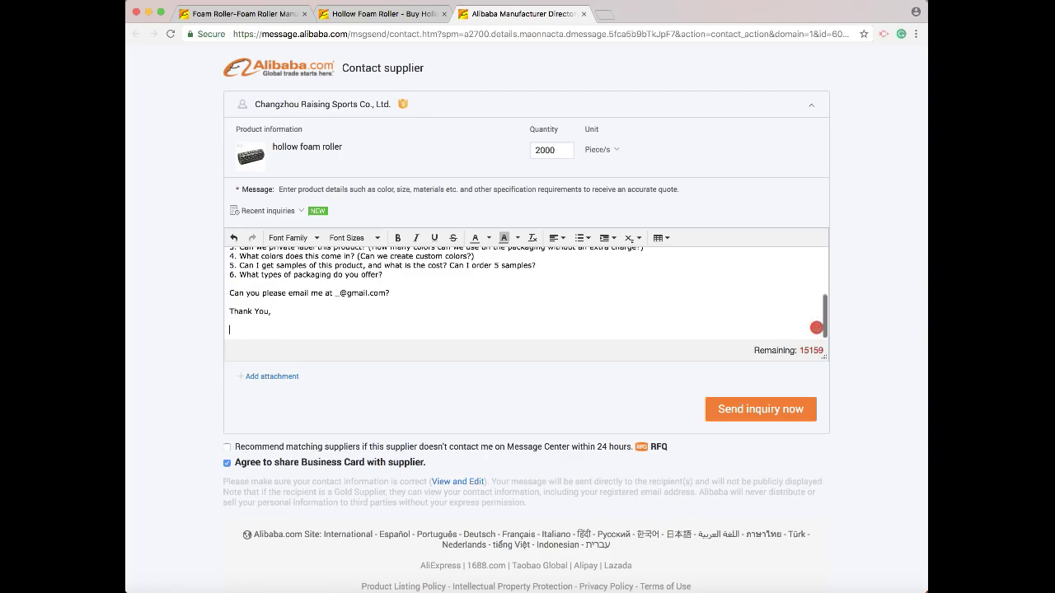
{"action": "type", "text": "Max Leahy"}
Add question '7. What is the price per unit on 2000, and what is the price per unit on 10,000?'.
{"action": "scroll", "coordinate": [384, 280], "scroll_direction": "down", "scroll_amount": 2}
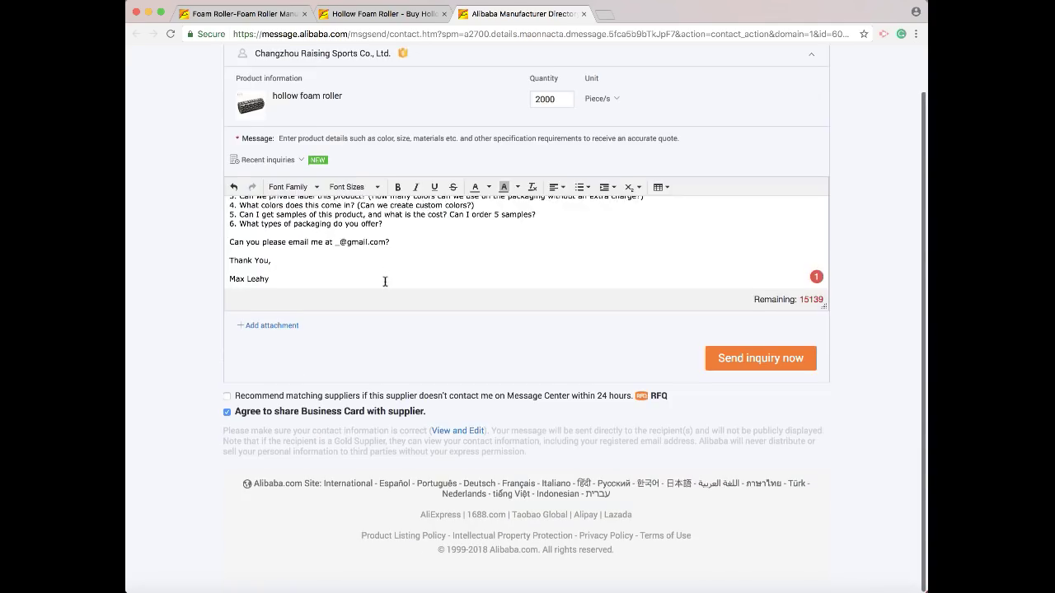
{"action": "scroll", "coordinate": [384, 281], "scroll_direction": "up", "scroll_amount": 1}
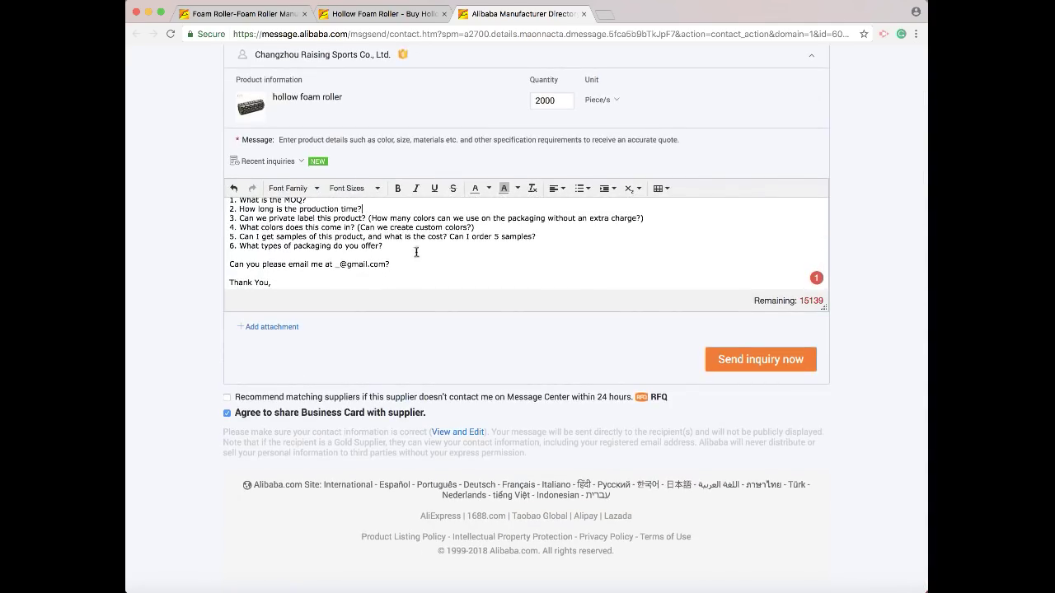
{"action": "key", "text": "Return"}
{"action": "type", "text": "7"}
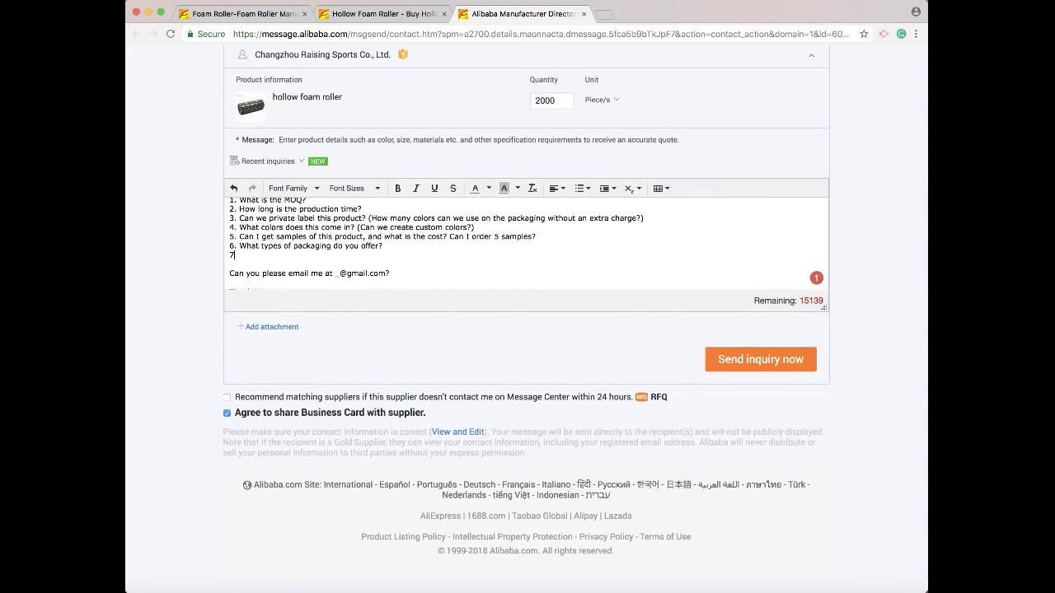
{"action": "type", "text": ". What is the price per unit"}
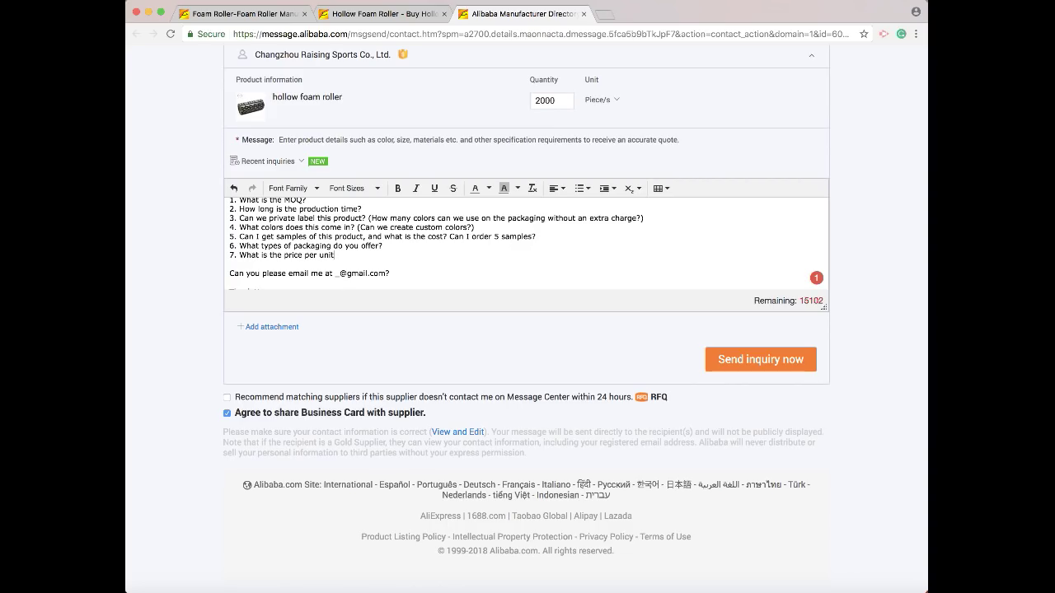
{"action": "type", "text": " on 2000, and what is the price per u"}
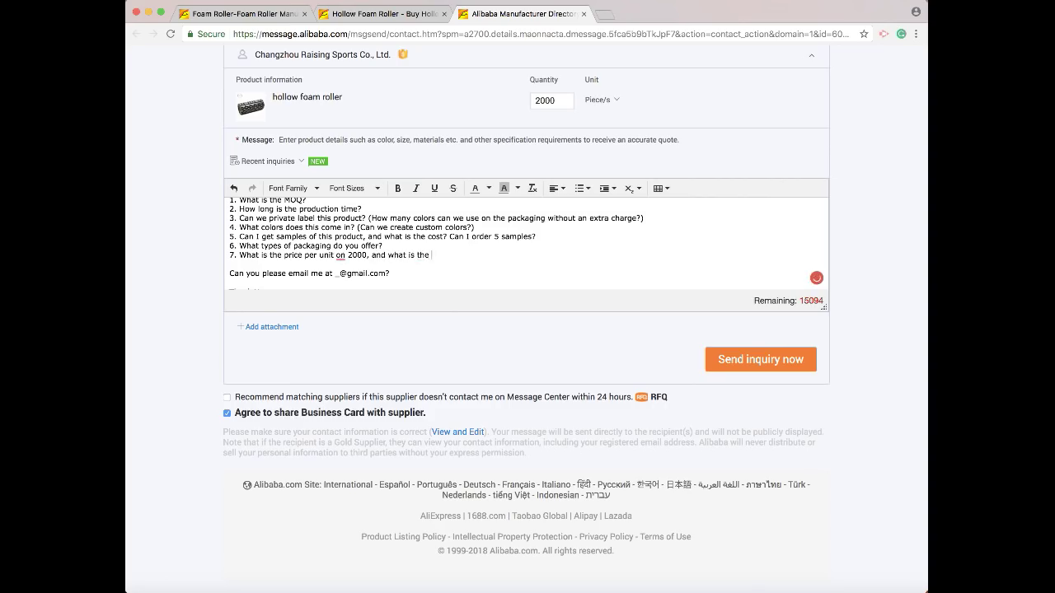
{"action": "type", "text": "nit on 10,000?"}
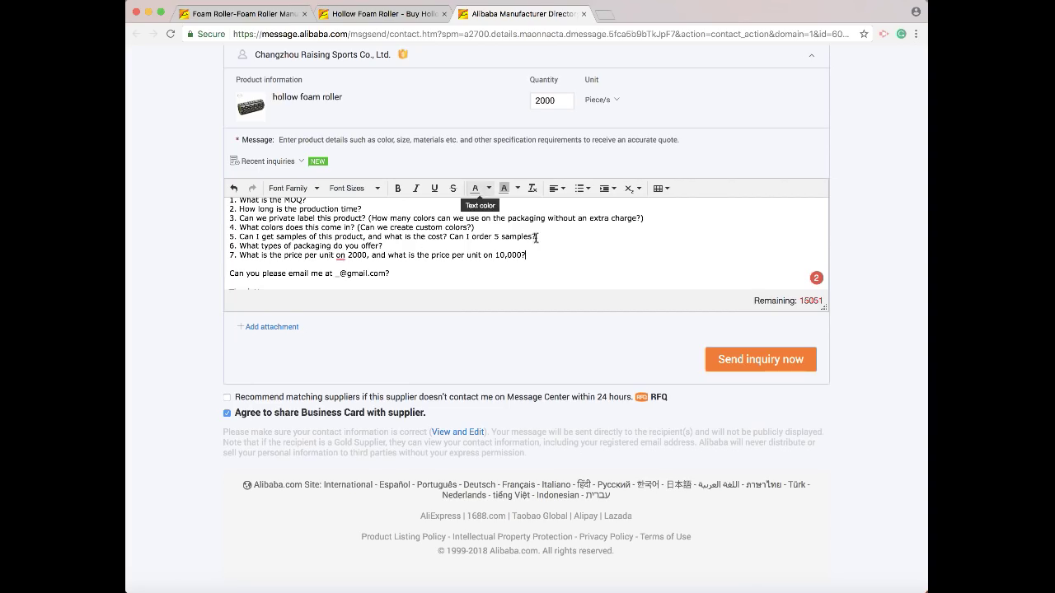
{"action": "scroll", "coordinate": [592, 266], "scroll_direction": "down", "scroll_amount": 2}
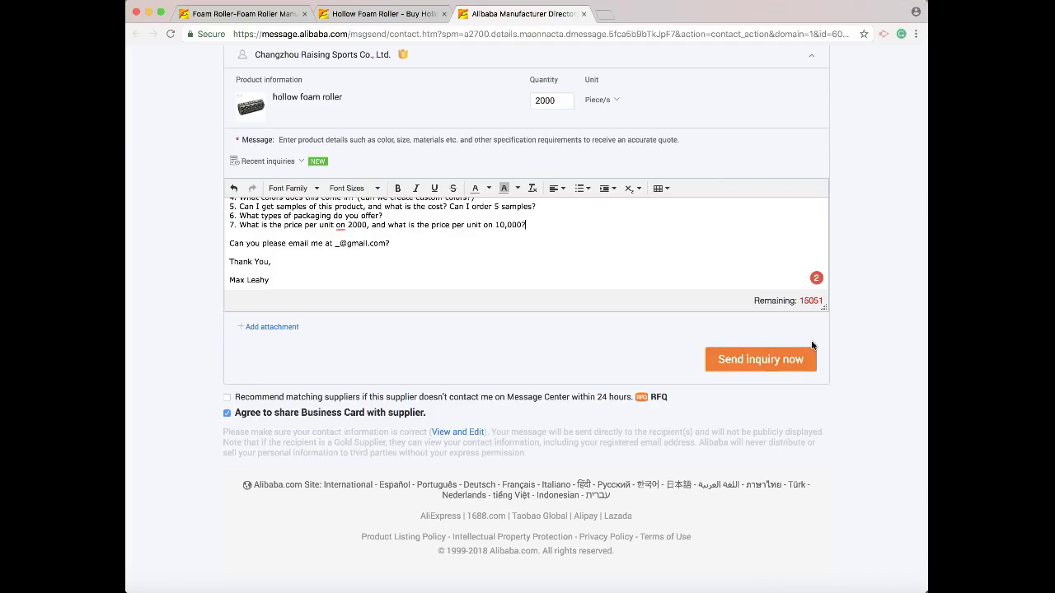
From the hollow foam roller product tab, open Message Center via the My Alibaba menu.
{"action": "scroll", "coordinate": [527, 123], "scroll_direction": "up", "scroll_amount": 2}
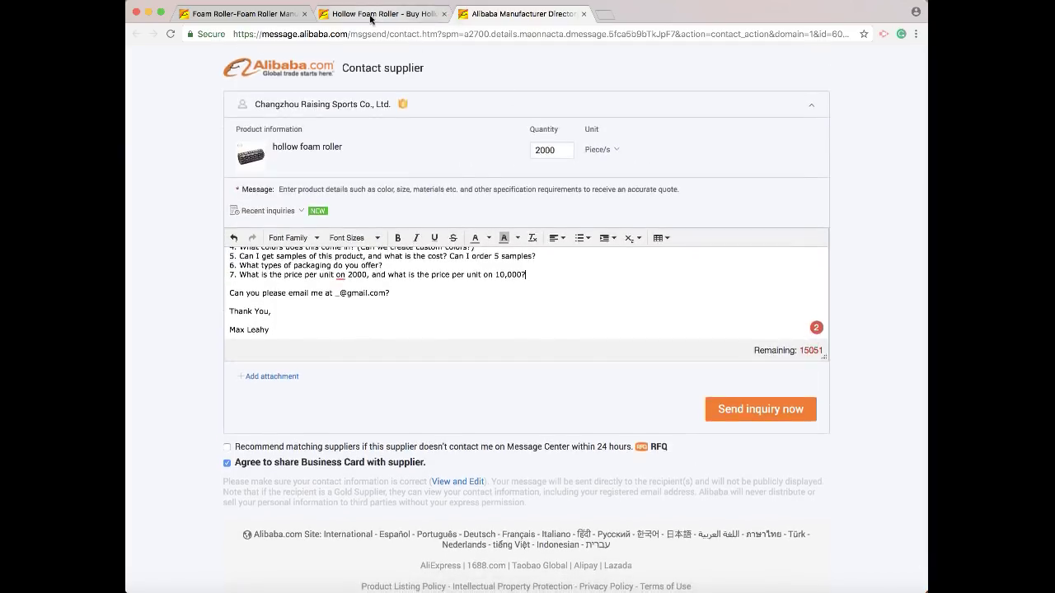
{"action": "left_click", "coordinate": [388, 14]}
{"action": "mouse_move", "coordinate": [736, 101]}
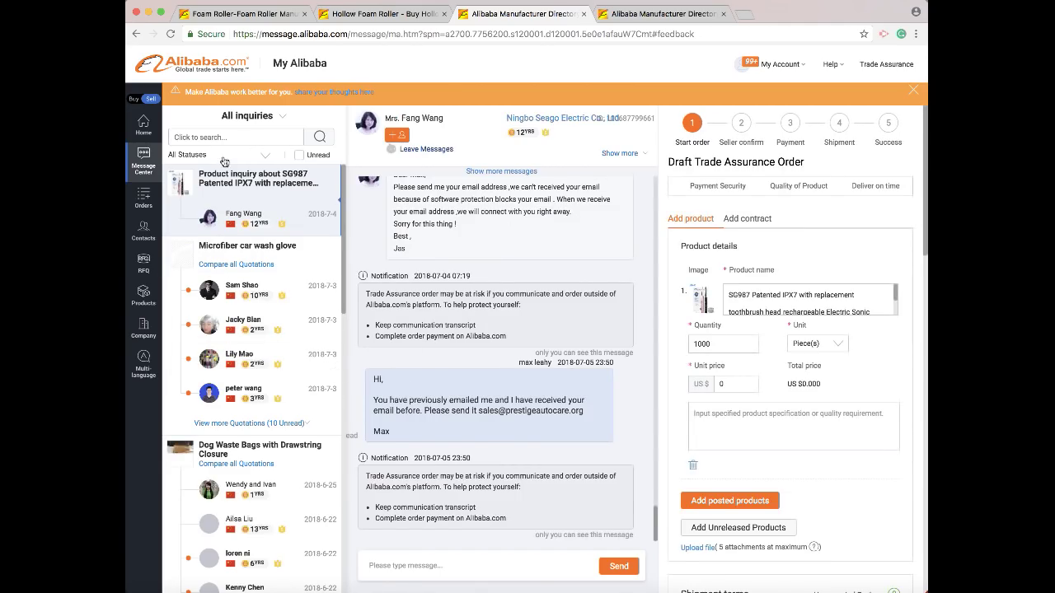
Return from the Message Center to the 'Hollow Foam Roller' product page tab.
{"action": "left_click", "coordinate": [400, 18]}
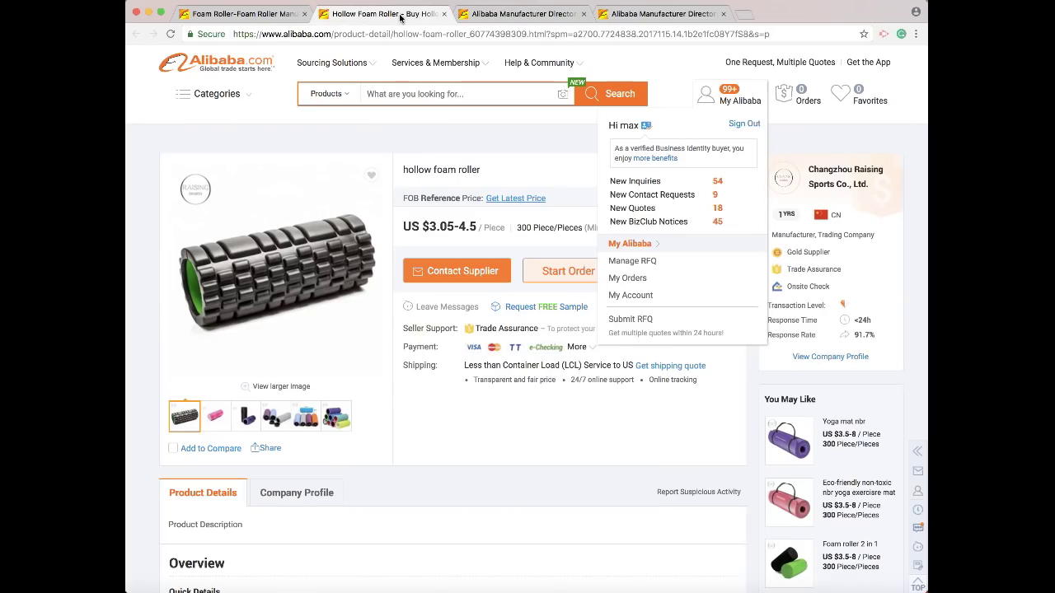